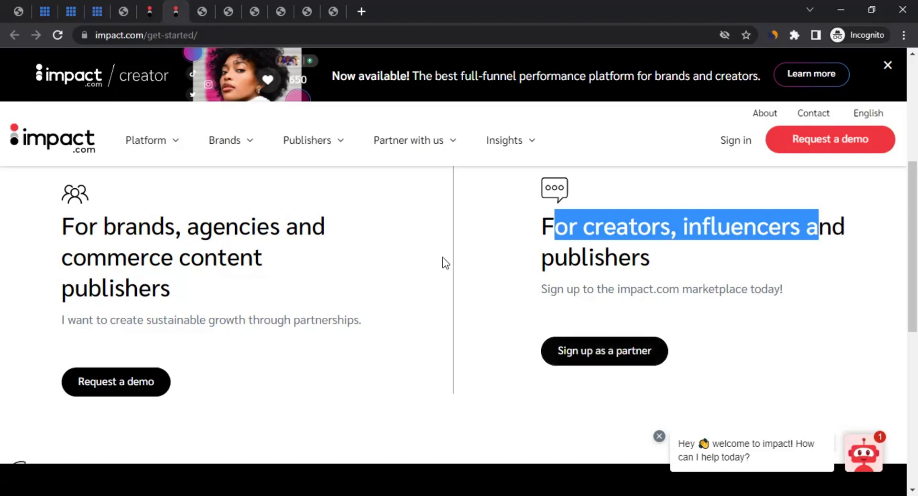
- Go from the impact.com website to the partner dashboard and open the brand marketplace
{"action": "left_click", "coordinate": [153, 11]}
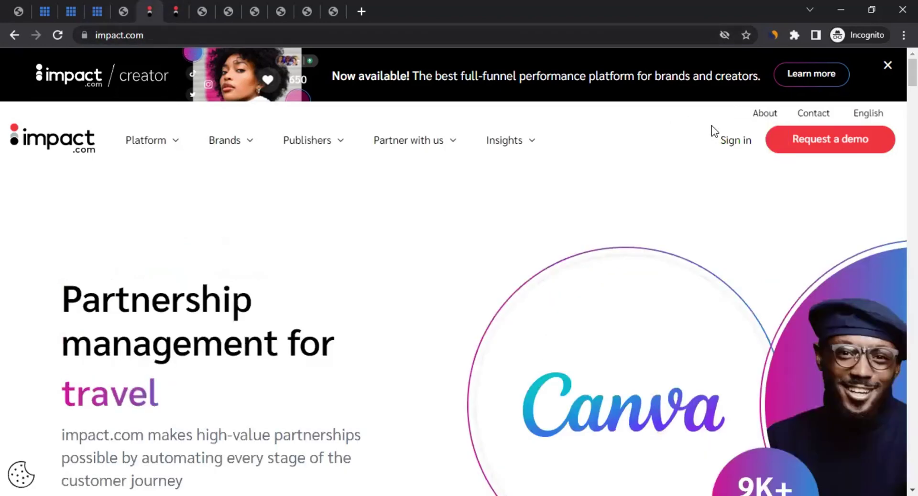
{"action": "left_click", "coordinate": [204, 11]}
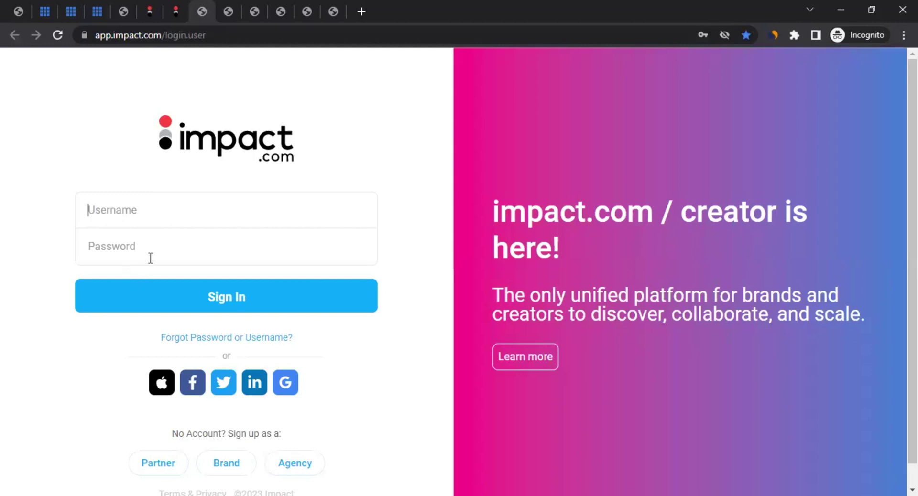
{"action": "left_click", "coordinate": [226, 2]}
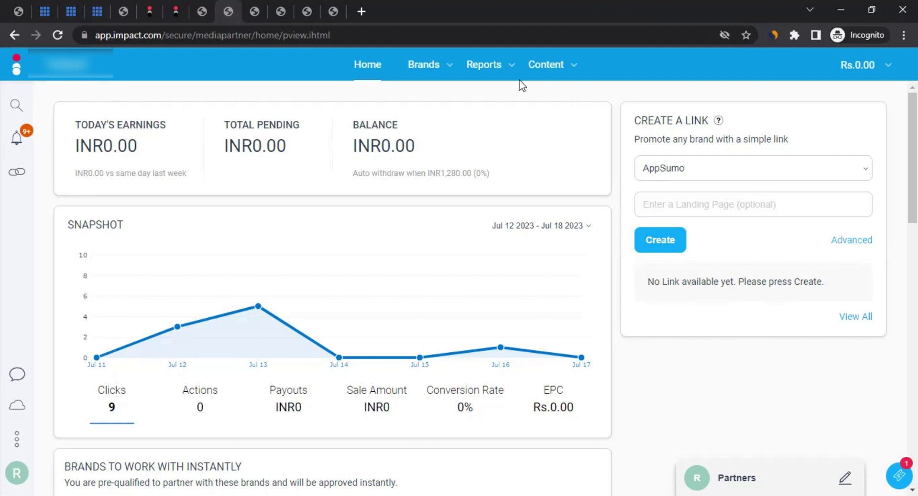
{"action": "left_click", "coordinate": [427, 75]}
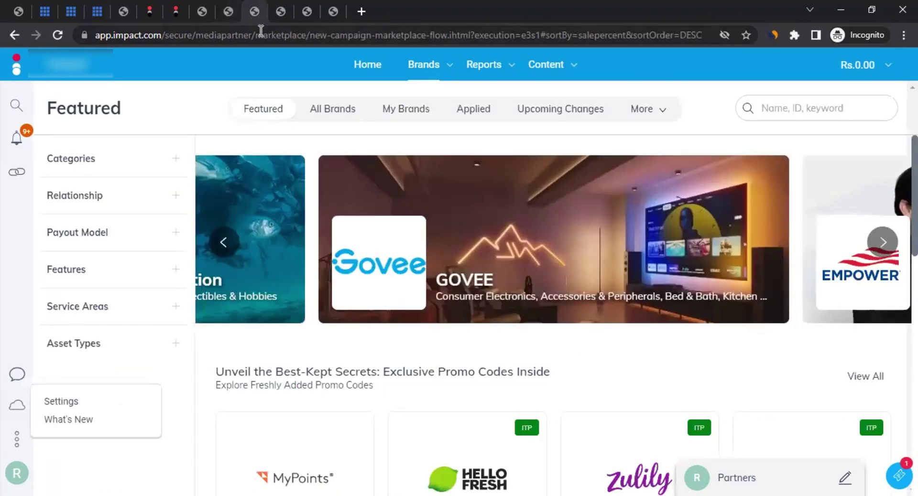
- Search the brand marketplace for "bluehost" and open the Bluehost brand profile
{"action": "left_click", "coordinate": [824, 108]}
{"action": "type", "text": "b"}
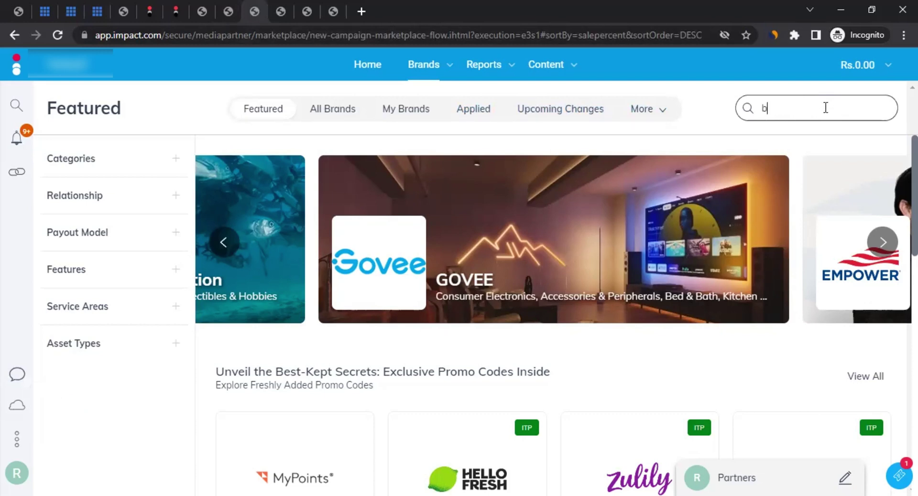
{"action": "type", "text": "luehost"}
{"action": "key", "text": "Return"}
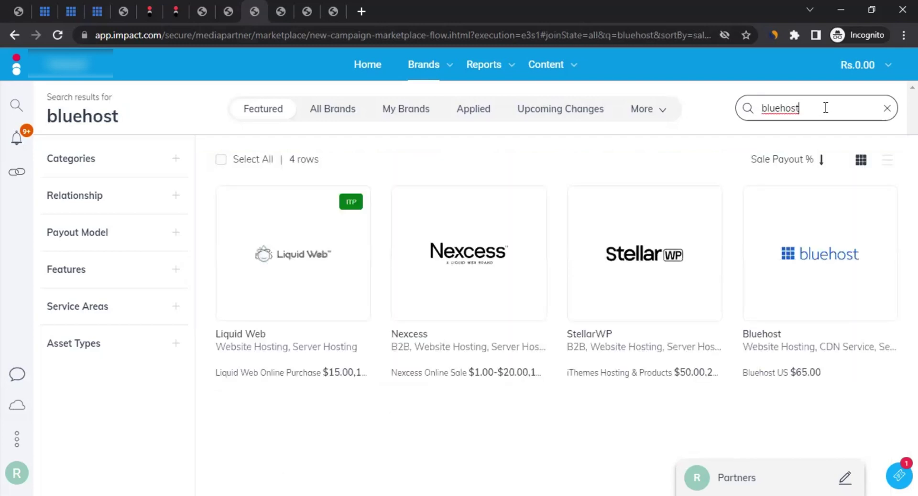
{"action": "mouse_move", "coordinate": [810, 266]}
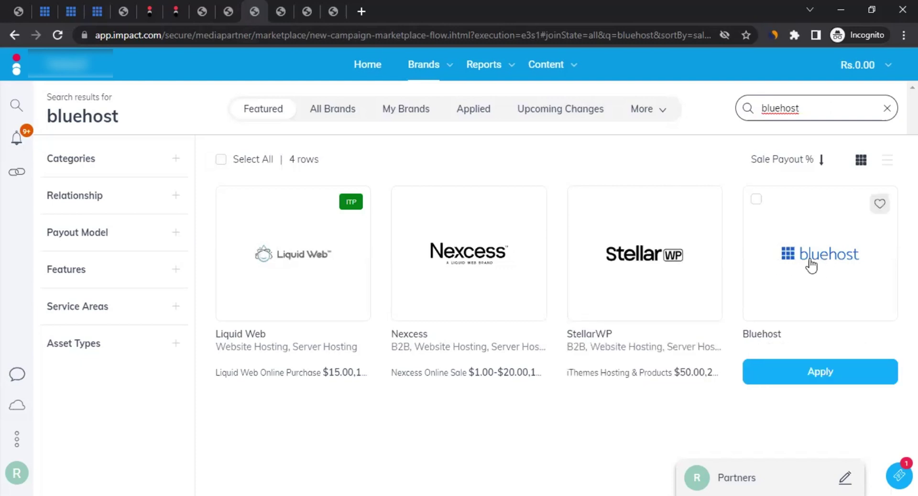
{"action": "left_click", "coordinate": [810, 261]}
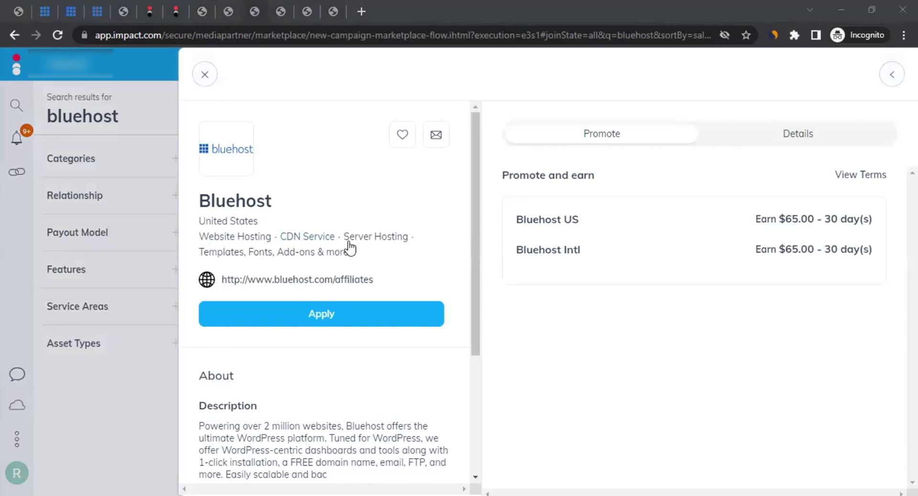
{"action": "scroll", "coordinate": [285, 356], "scroll_direction": "down", "scroll_amount": 1}
{"action": "scroll", "coordinate": [285, 356], "scroll_direction": "down", "scroll_amount": 2}
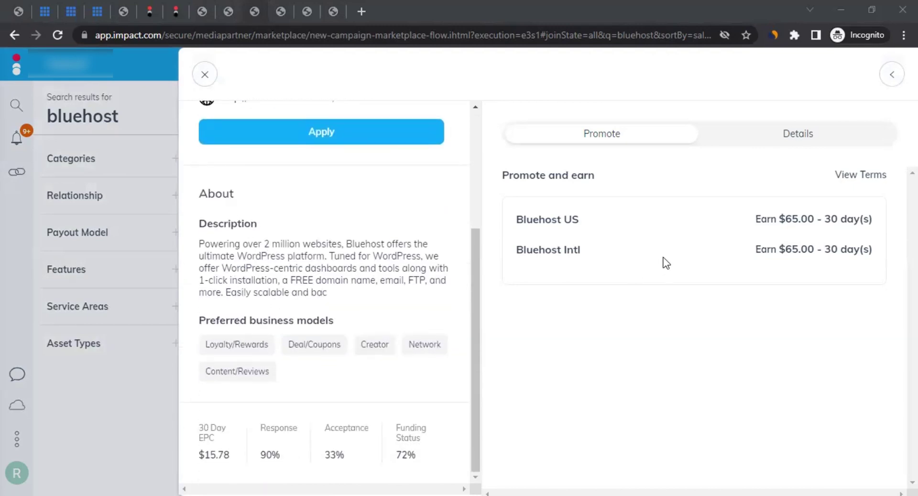
{"action": "left_click", "coordinate": [816, 142]}
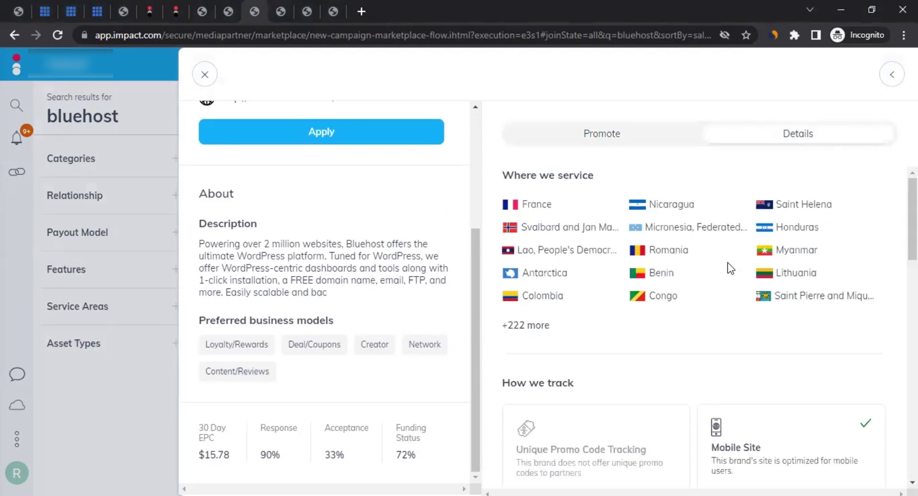
{"action": "scroll", "coordinate": [722, 286], "scroll_direction": "down", "scroll_amount": 6}
{"action": "scroll", "coordinate": [718, 302], "scroll_direction": "down", "scroll_amount": 6}
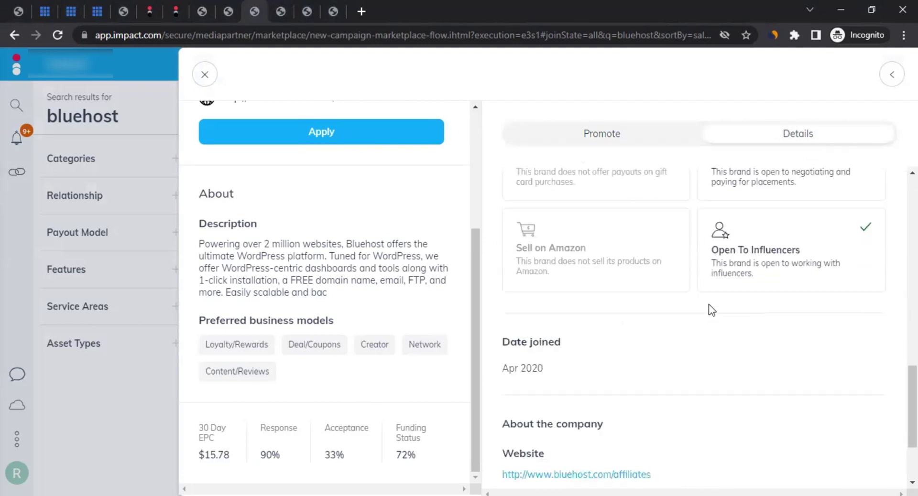
{"action": "scroll", "coordinate": [709, 306], "scroll_direction": "up", "scroll_amount": 10}
{"action": "scroll", "coordinate": [433, 302], "scroll_direction": "up", "scroll_amount": 4}
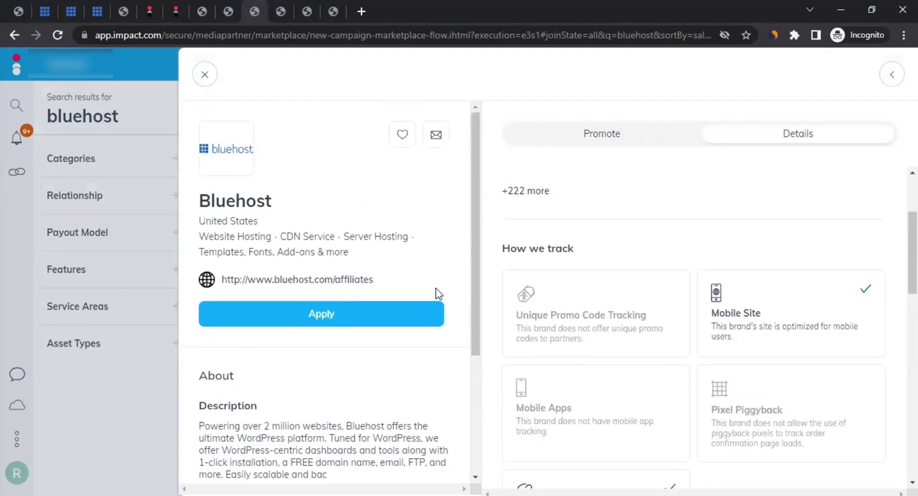
{"action": "scroll", "coordinate": [702, 297], "scroll_direction": "up", "scroll_amount": 3}
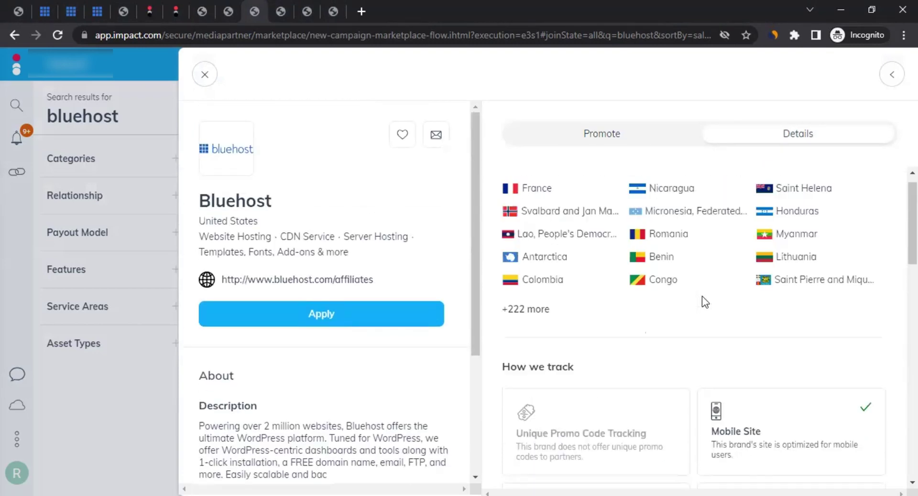
{"action": "left_click", "coordinate": [633, 143]}
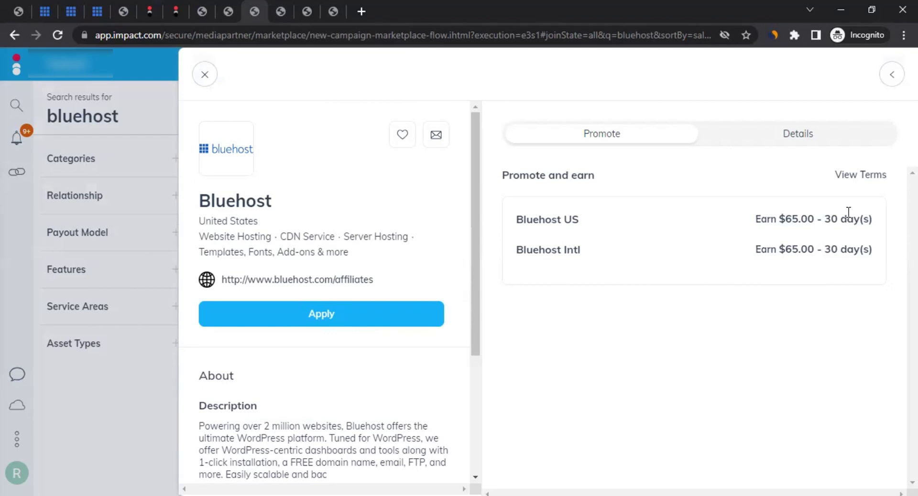
{"action": "left_click_drag", "start_coordinate": [783, 218], "coordinate": [808, 215]}
- Start an application to Bluehost and review the form's campaign earnings and the question about why to work with them
{"action": "left_click", "coordinate": [318, 328]}
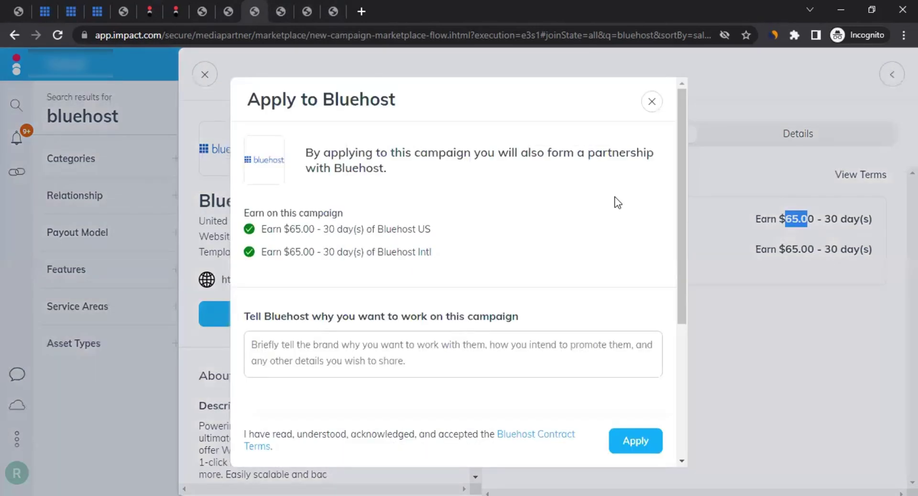
{"action": "left_click_drag", "start_coordinate": [676, 153], "coordinate": [680, 241]}
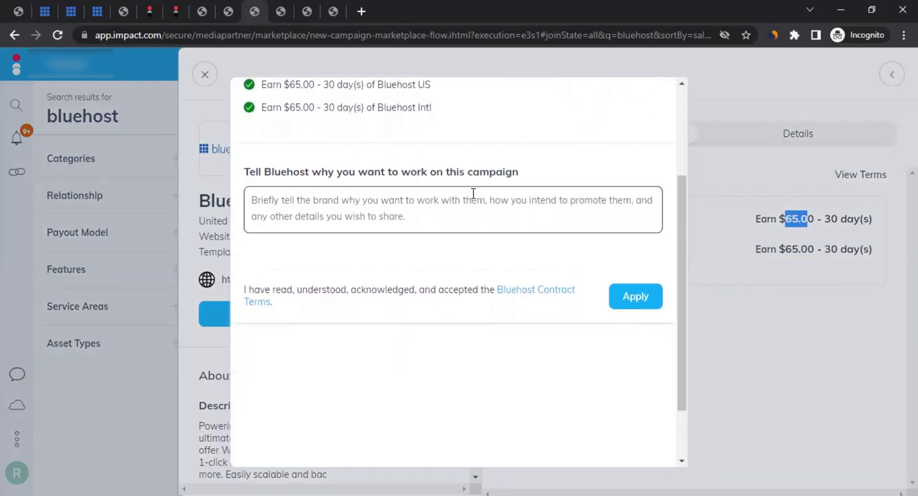
{"action": "left_click_drag", "start_coordinate": [249, 173], "coordinate": [531, 171]}
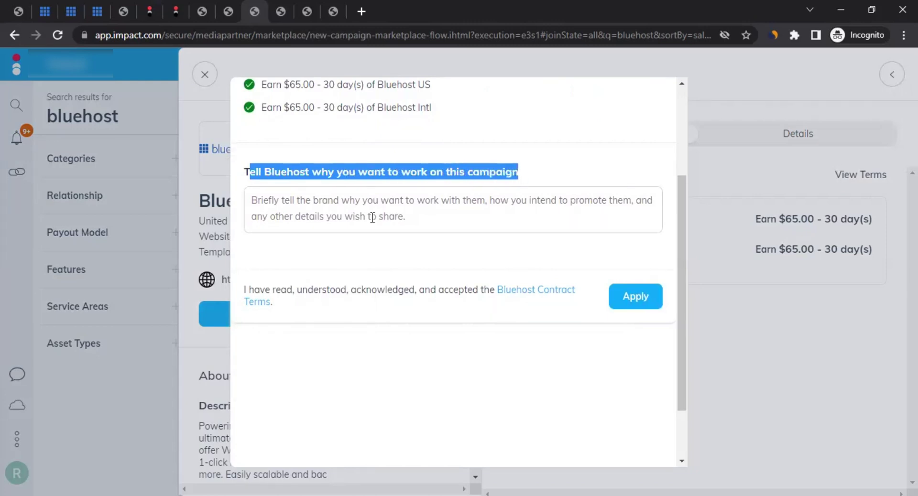
{"action": "scroll", "coordinate": [326, 204], "scroll_direction": "up", "scroll_amount": 3}
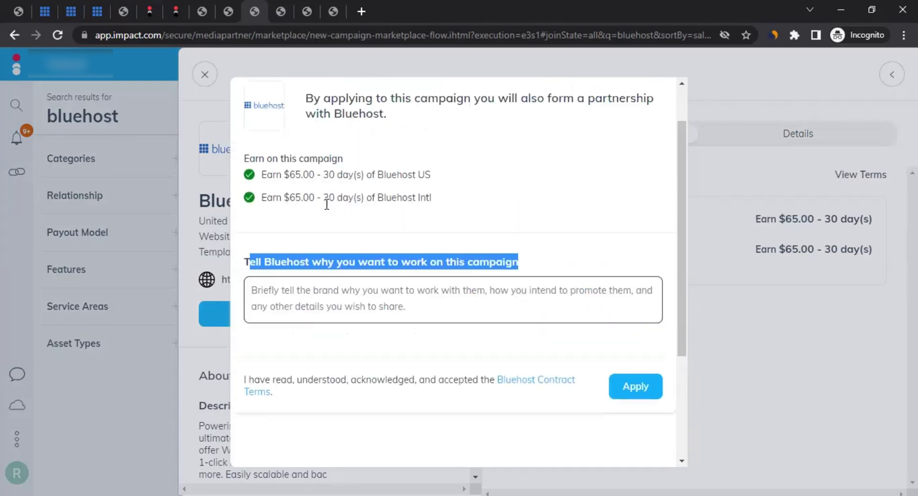
{"action": "scroll", "coordinate": [317, 229], "scroll_direction": "down", "scroll_amount": 3}
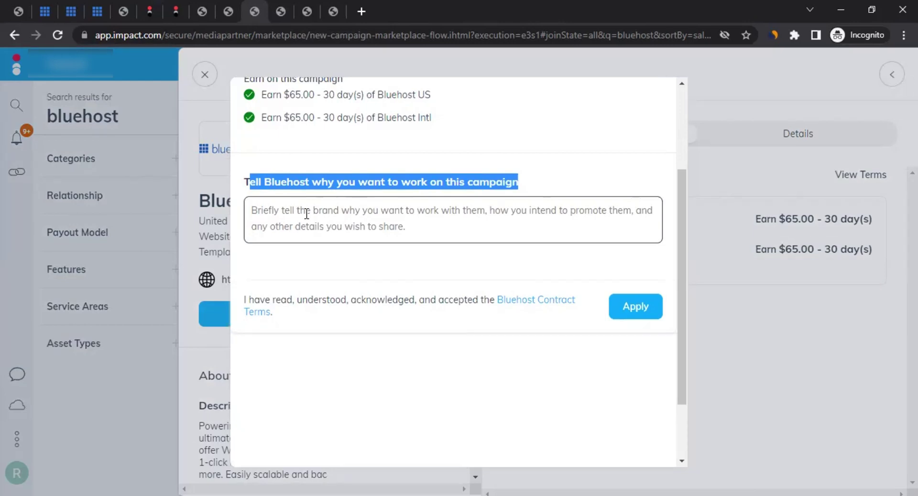
- Paste the prepared pitch as the reason for working on the campaign, then submit the Bluehost application and close the brand profile
{"action": "left_click", "coordinate": [306, 214]}
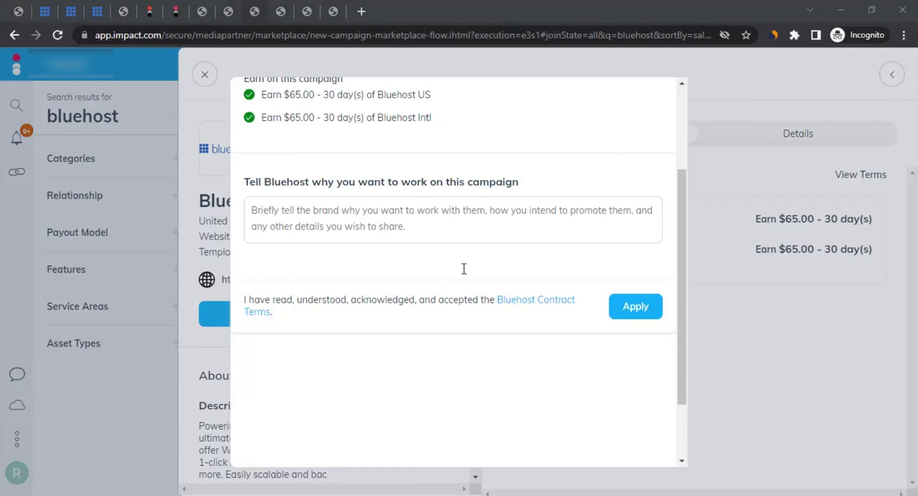
{"action": "left_click", "coordinate": [299, 205]}
{"action": "key", "text": "ctrl+v"}
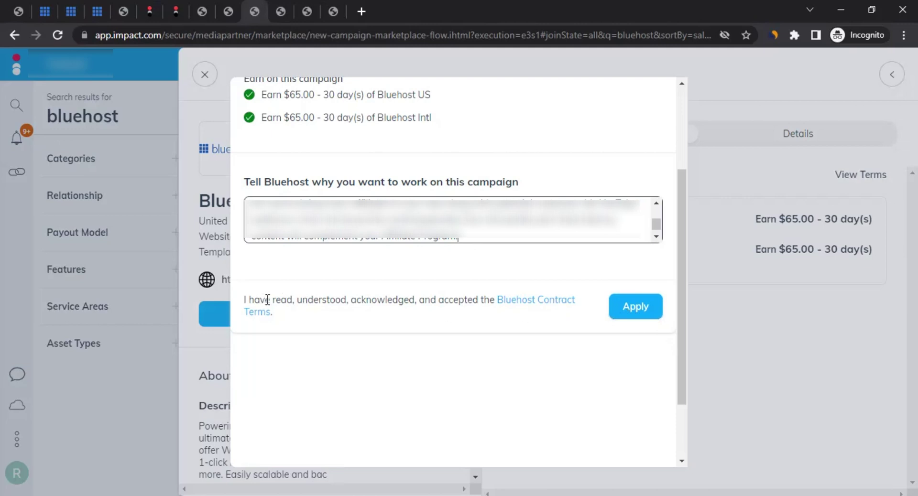
{"action": "left_click_drag", "start_coordinate": [265, 300], "coordinate": [381, 320]}
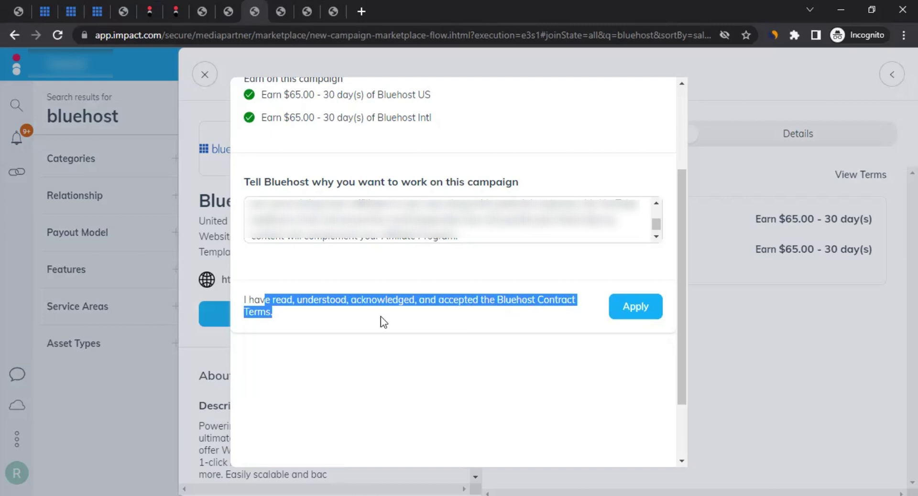
{"action": "left_click", "coordinate": [416, 320]}
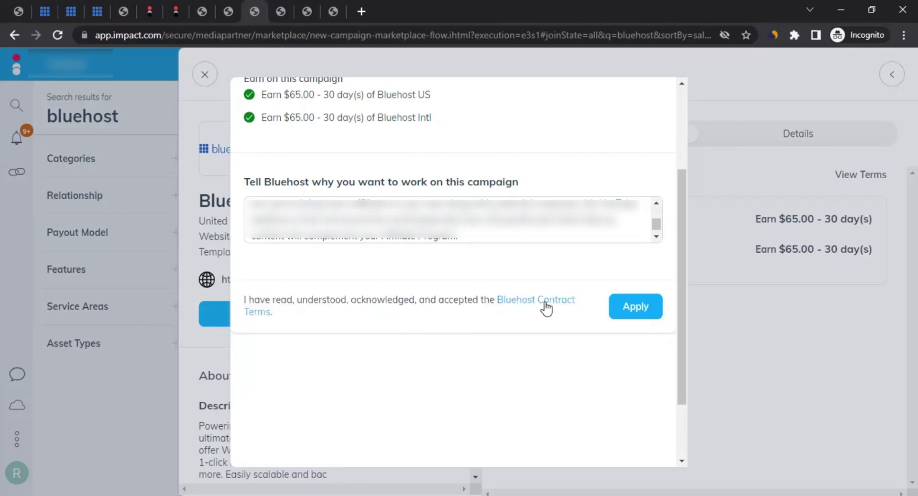
{"action": "left_click", "coordinate": [627, 309]}
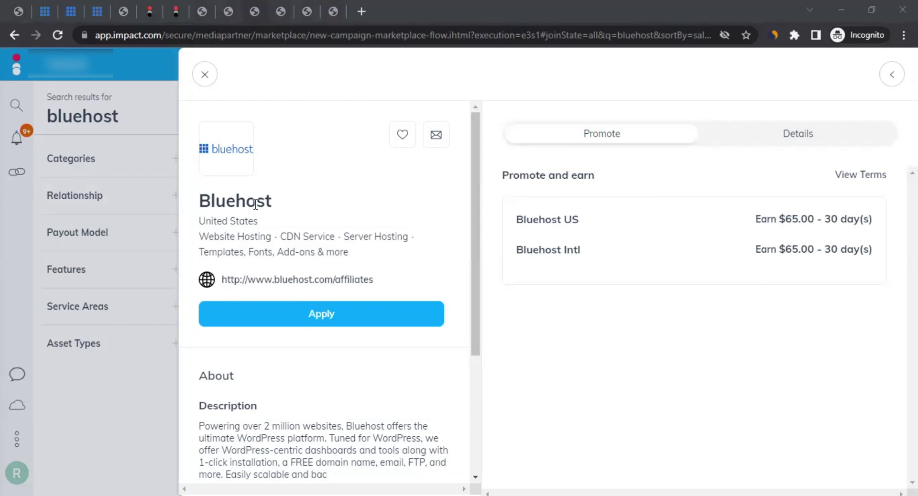
{"action": "left_click", "coordinate": [204, 75]}
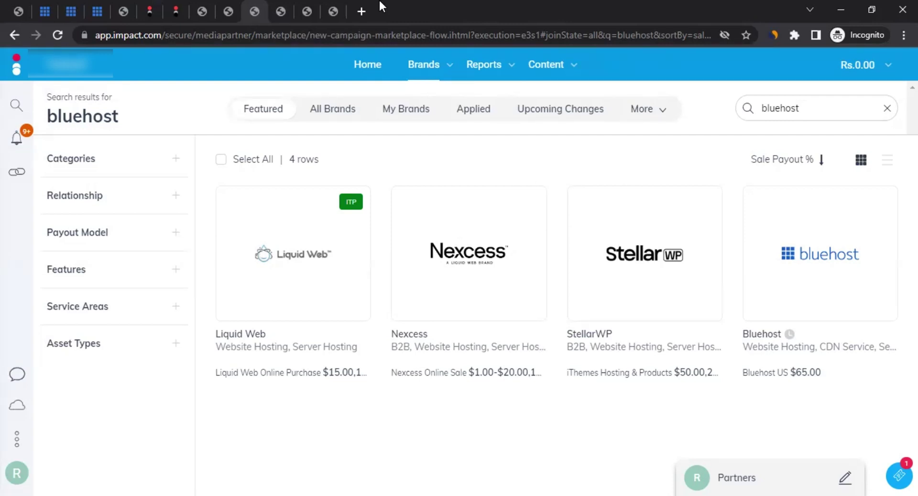
- Show the My Brands list to check which brand partnerships have been joined
{"action": "left_click", "coordinate": [432, 71]}
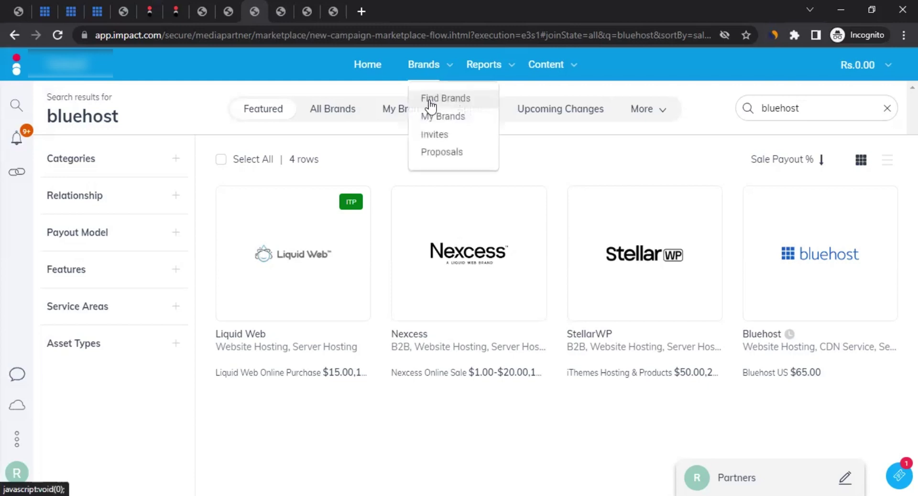
{"action": "left_click", "coordinate": [404, 112]}
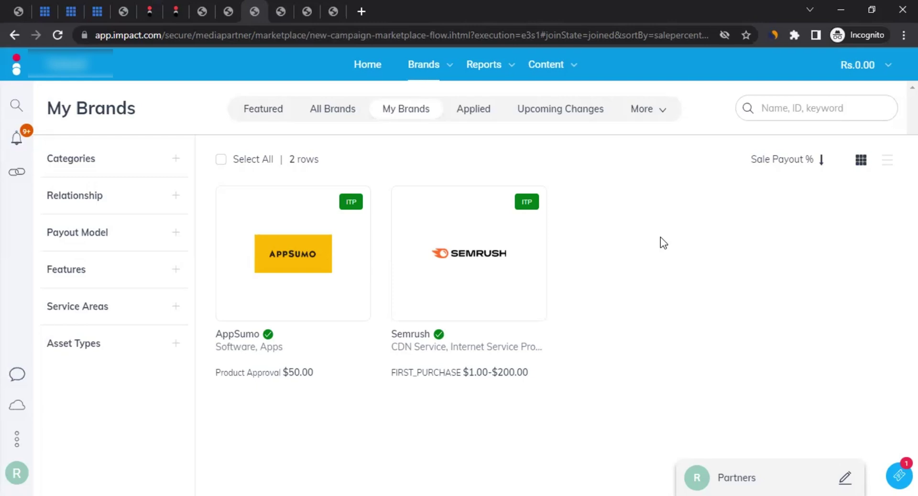
{"action": "left_click", "coordinate": [576, 65]}
- Return to the partner dashboard home and examine the brand choices and landing page option for creating an affiliate link
{"action": "left_click", "coordinate": [205, 1]}
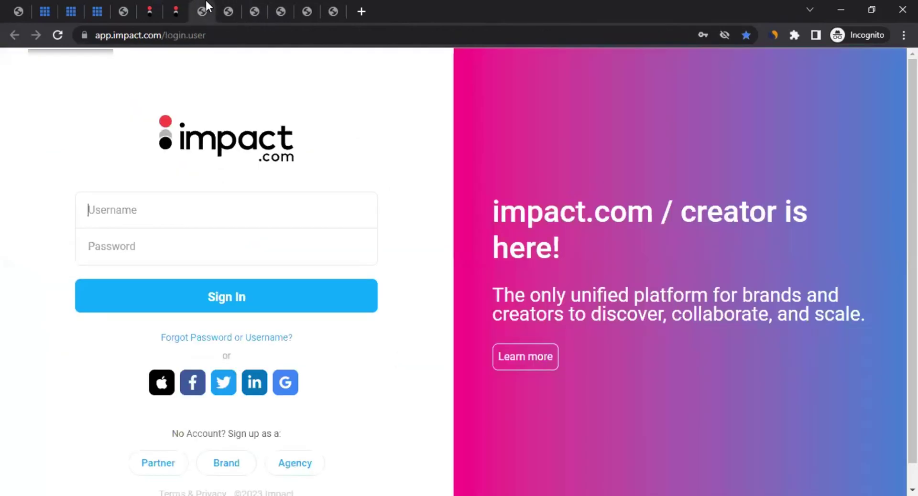
{"action": "left_click", "coordinate": [230, 3]}
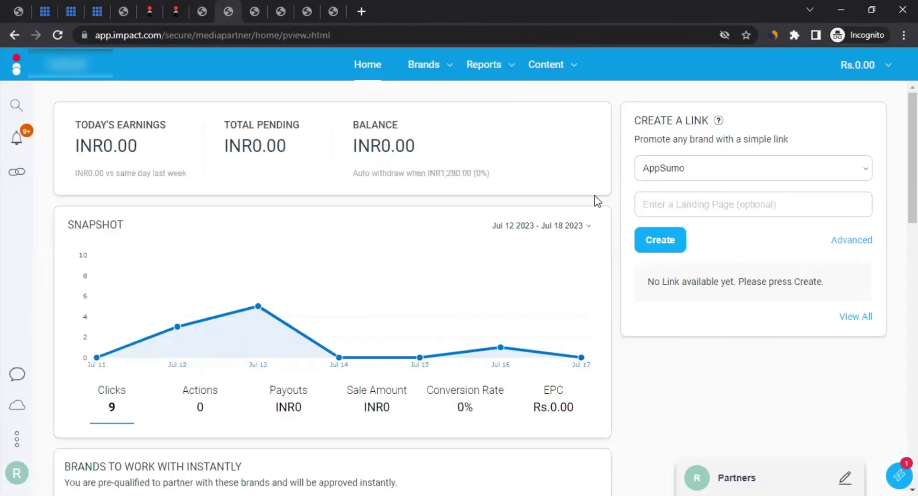
{"action": "left_click_drag", "start_coordinate": [653, 121], "coordinate": [701, 120]}
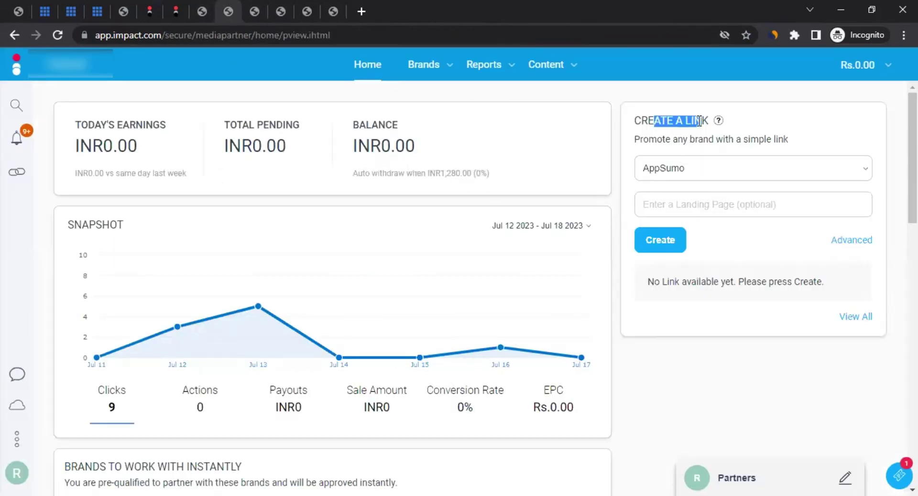
{"action": "left_click", "coordinate": [686, 173]}
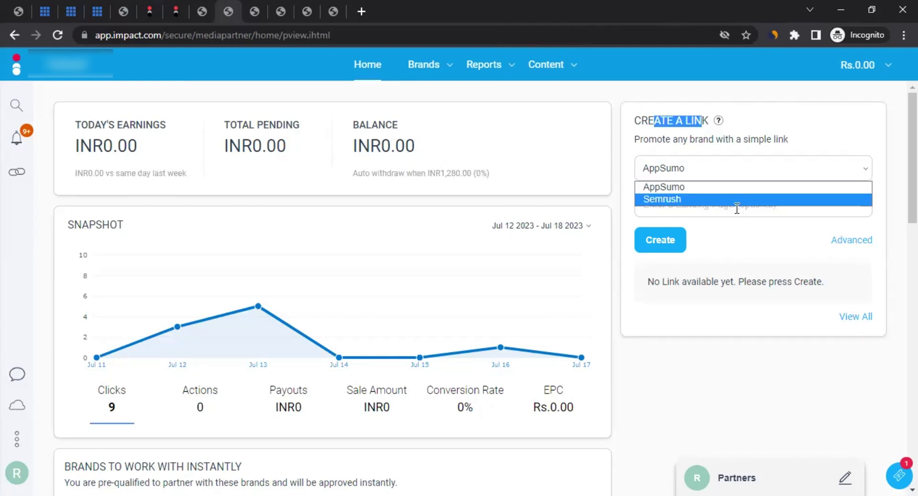
{"action": "left_click", "coordinate": [822, 121]}
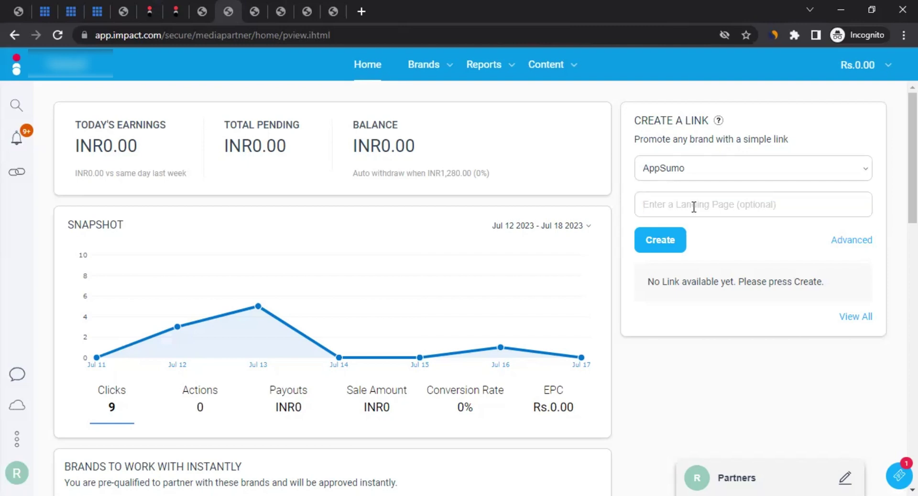
{"action": "left_click", "coordinate": [652, 250]}
- Switch to the browser page showing the "How to Promote Bluehost" slide
{"action": "left_click", "coordinate": [276, 15]}
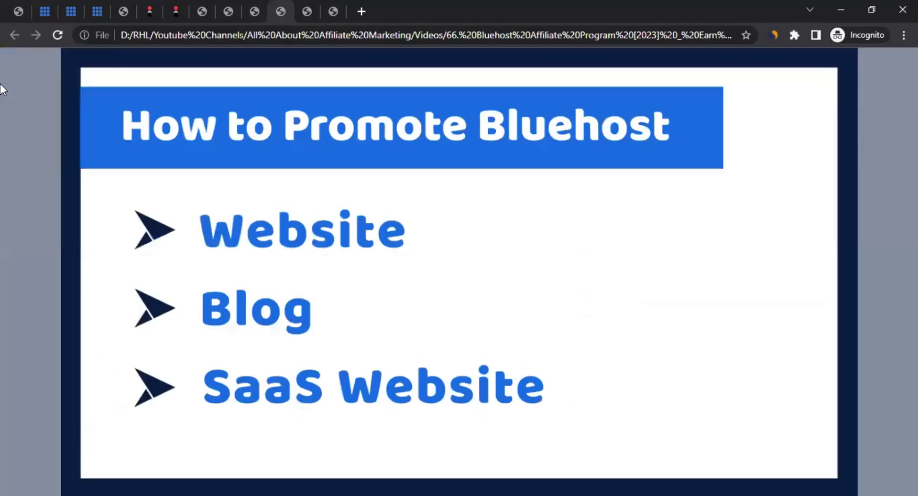